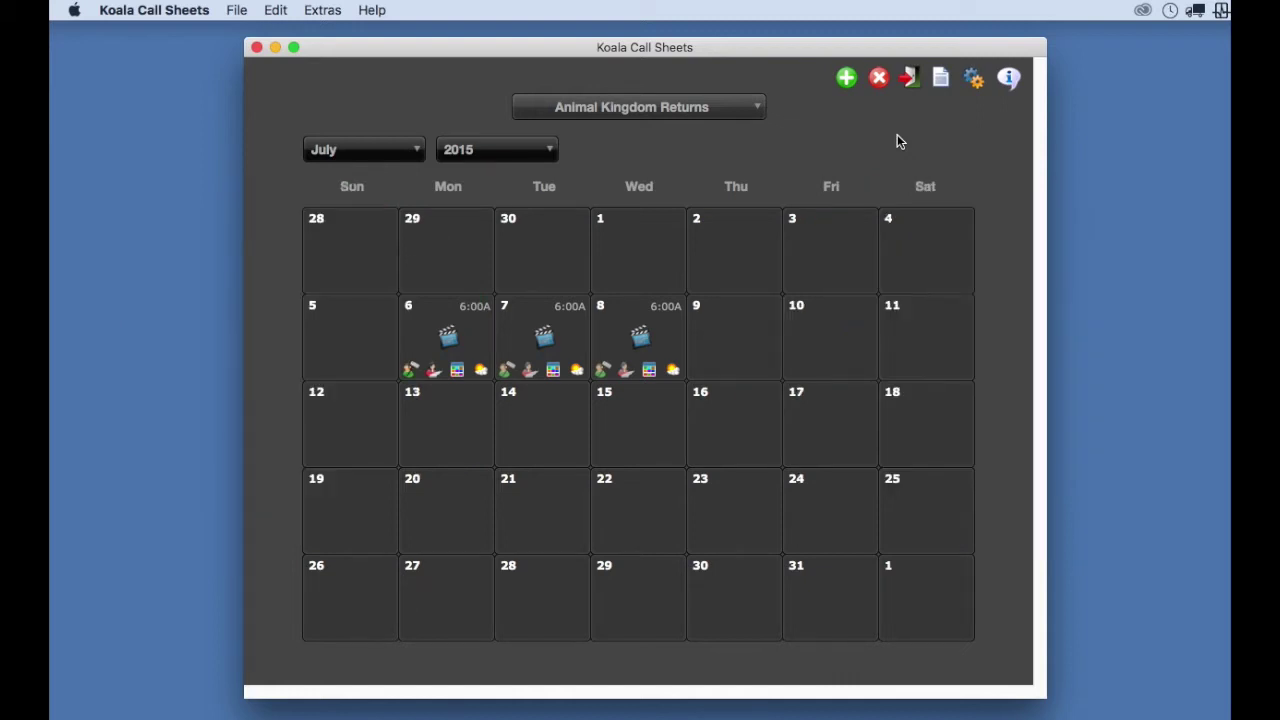
Step: Open the July 6, 2015 shoot day and view its call time, shot information and meal times
{"action": "left_click", "coordinate": [448, 338]}
{"action": "left_click_drag", "start_coordinate": [776, 269], "coordinate": [609, 156]}
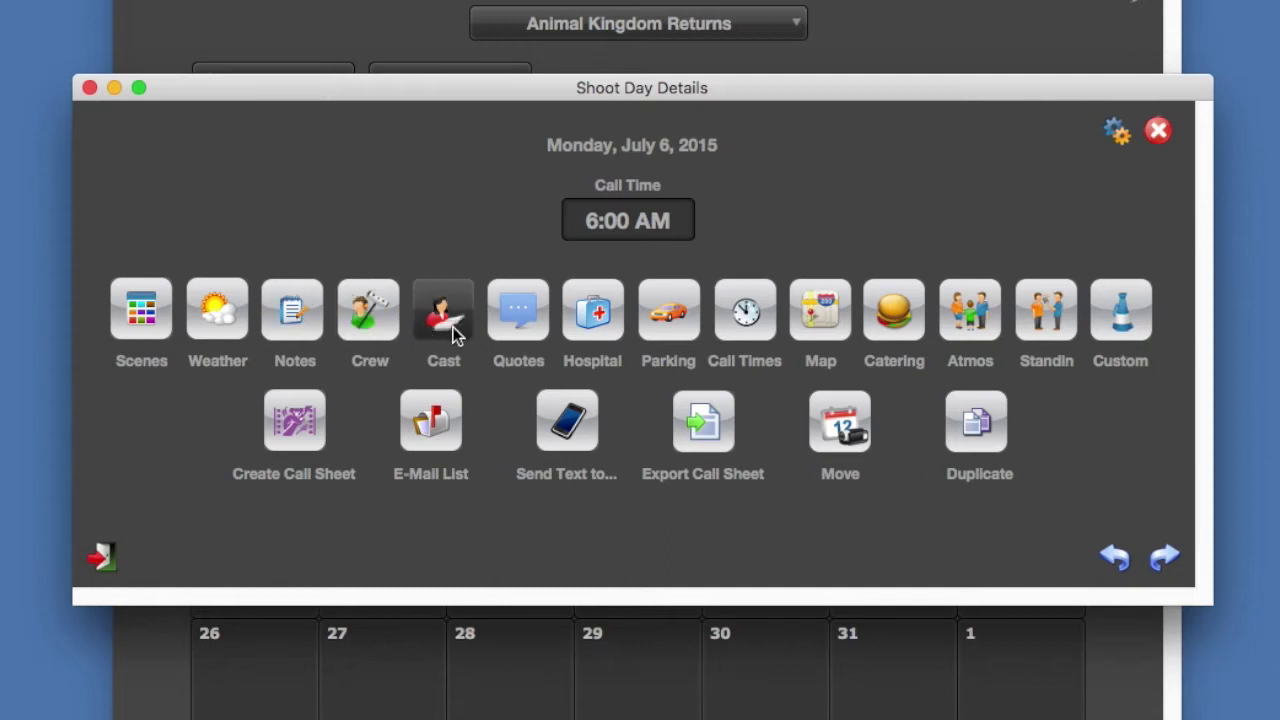
{"action": "left_click", "coordinate": [745, 310]}
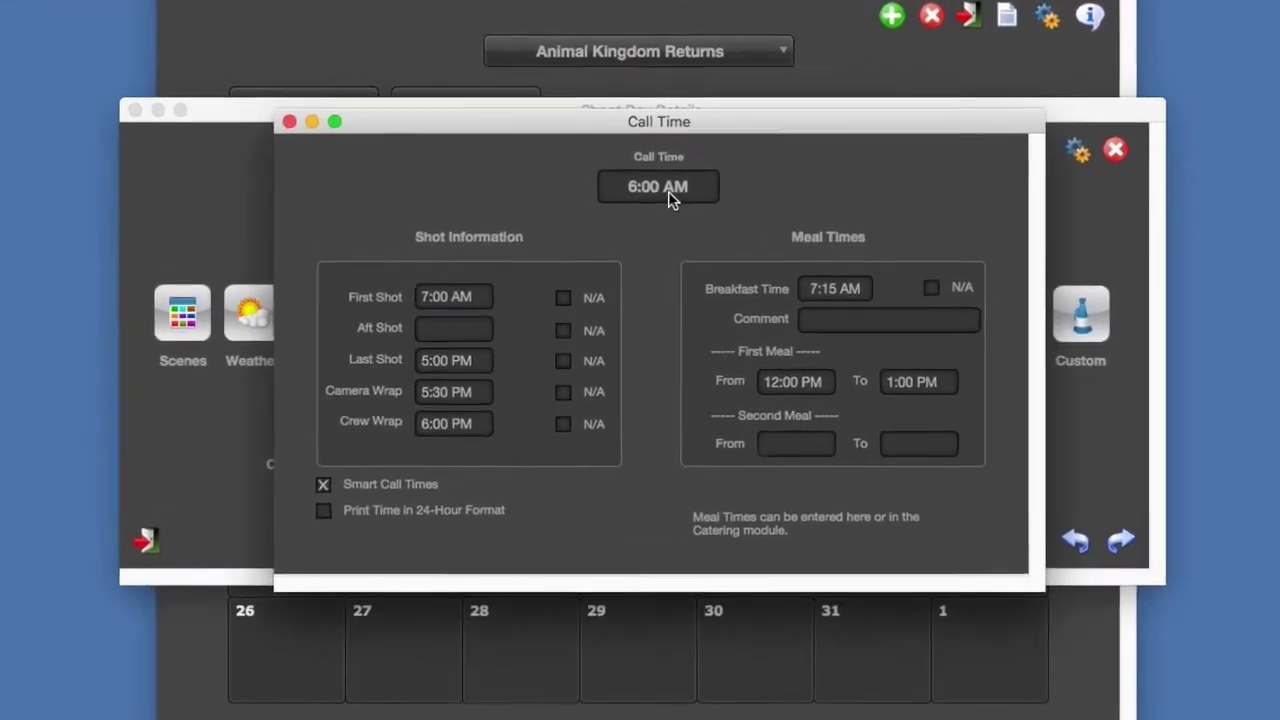
{"action": "left_click", "coordinate": [666, 205]}
{"action": "left_click", "coordinate": [548, 193]}
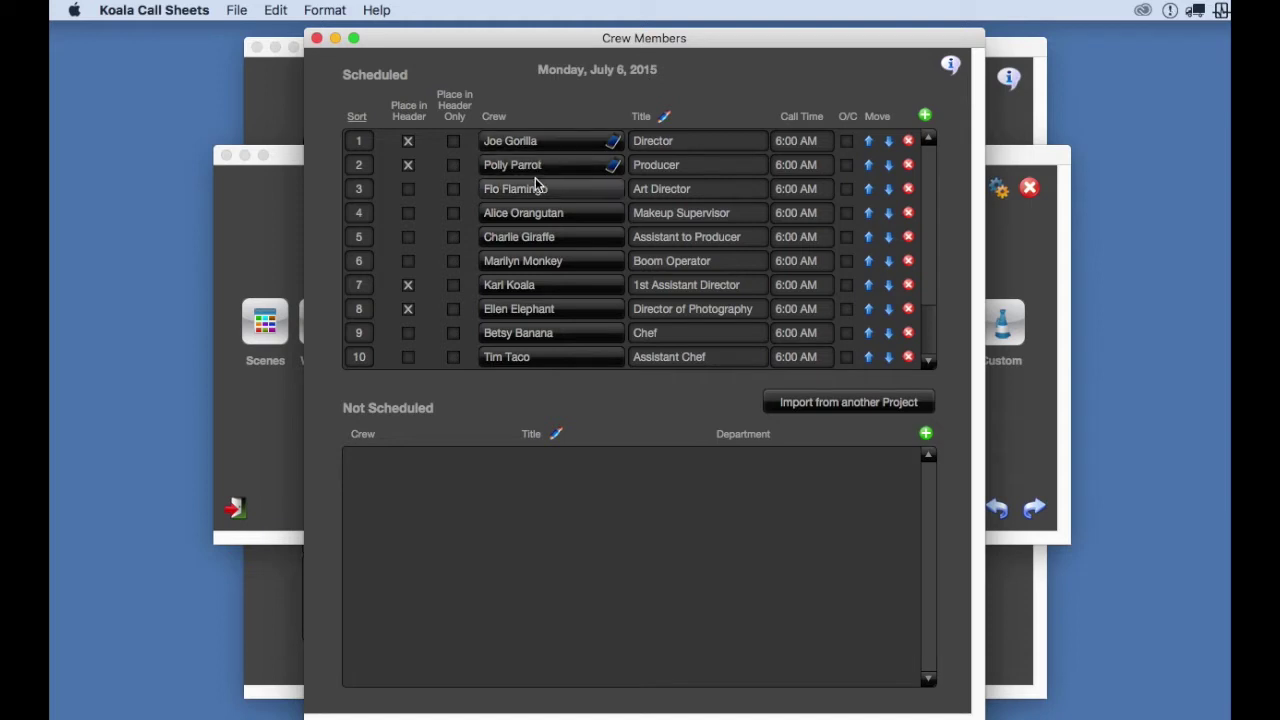
Step: View the Director's contact record in the crew list and open the list of crew to import from another project
{"action": "left_click", "coordinate": [533, 143]}
{"action": "left_click_drag", "start_coordinate": [853, 355], "coordinate": [665, 180]}
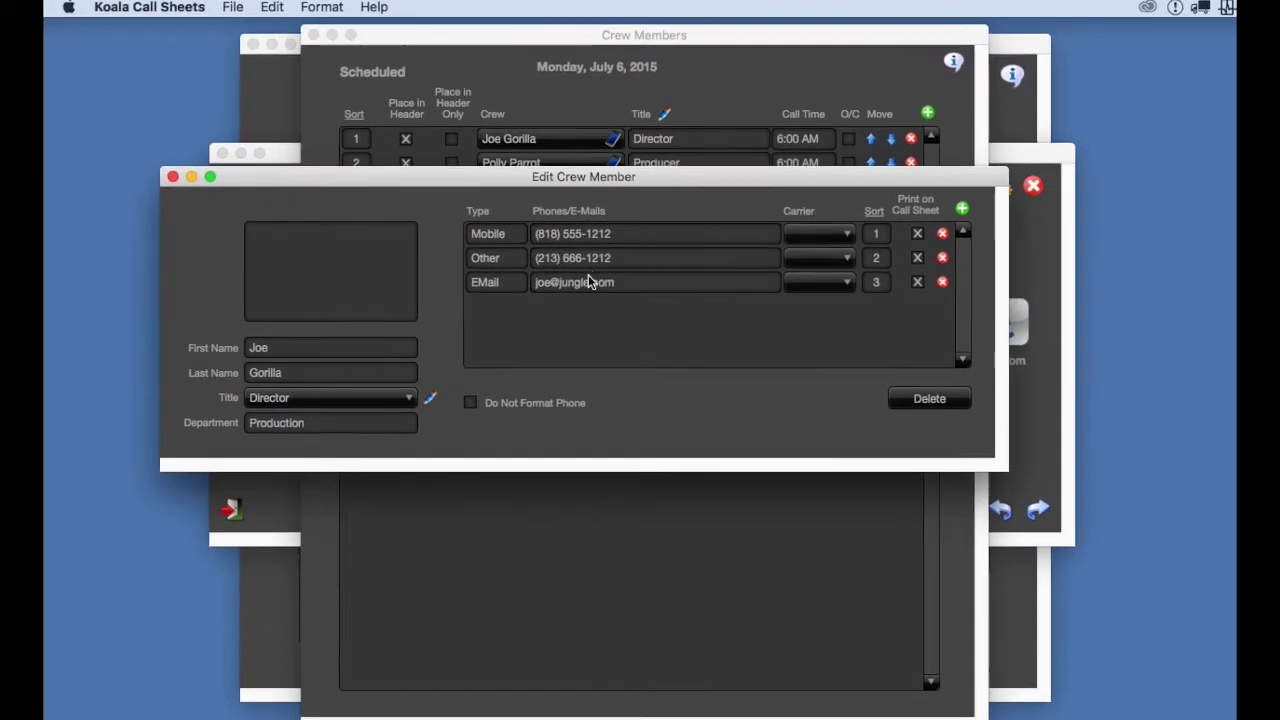
{"action": "left_click", "coordinate": [158, 170]}
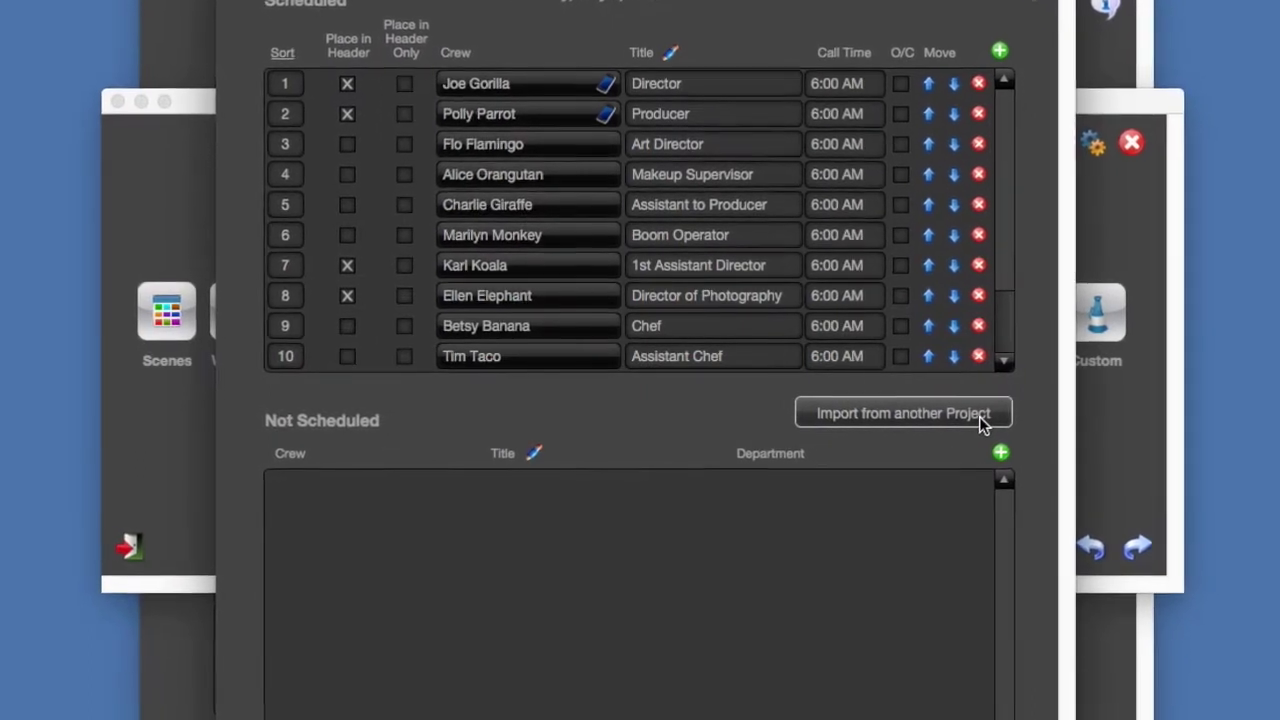
{"action": "left_click", "coordinate": [988, 418]}
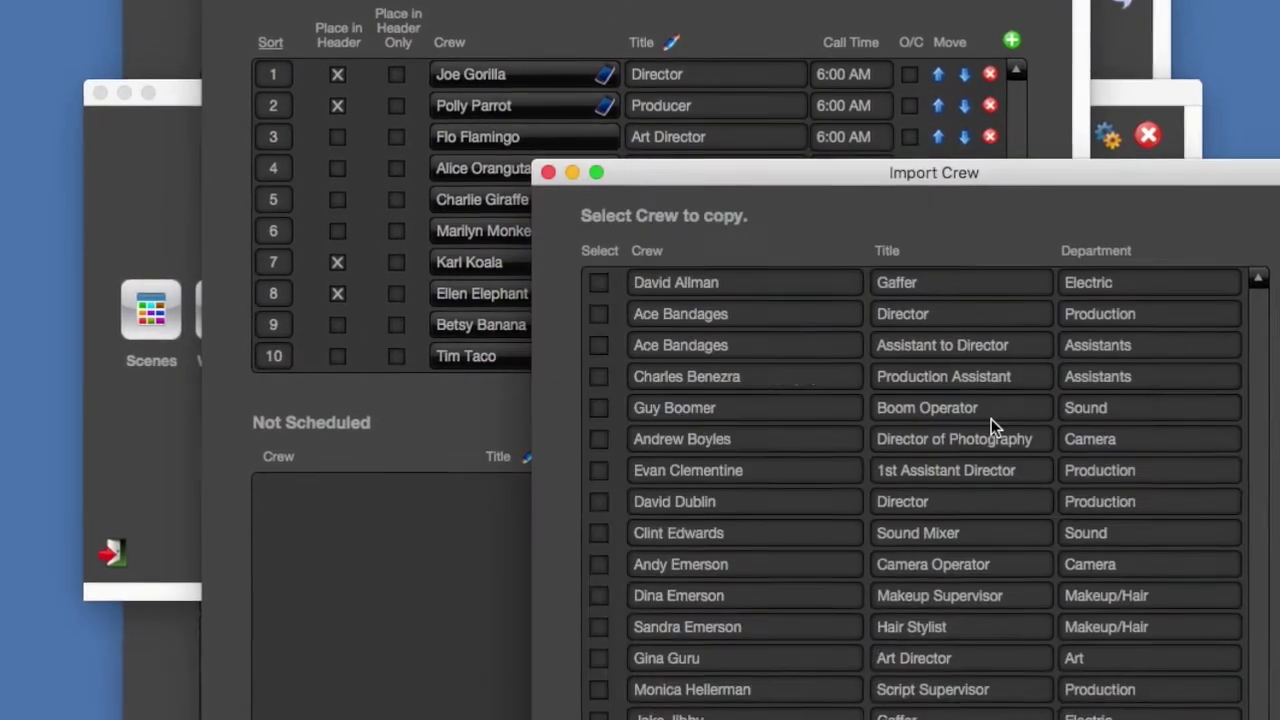
{"action": "left_click_drag", "start_coordinate": [965, 163], "coordinate": [696, 0]}
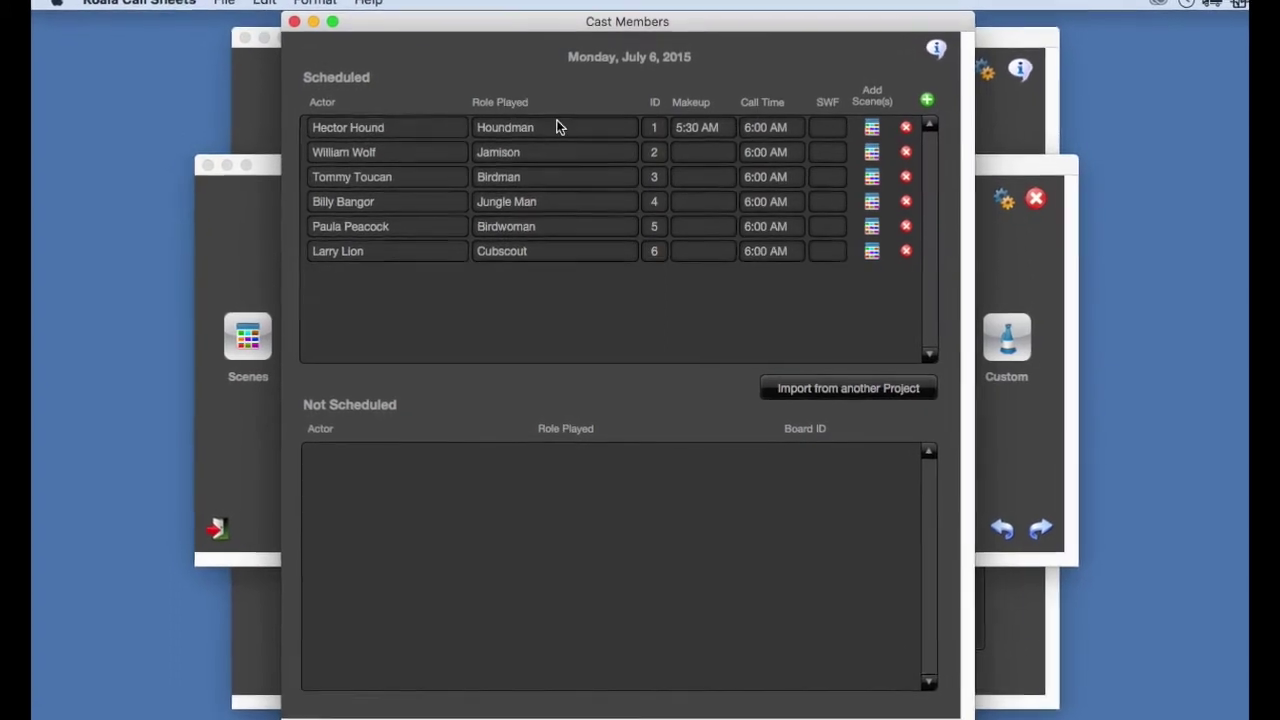
Step: Look at the call time choices for the Houndman role and view the Birdwoman role's cast member record
{"action": "left_click", "coordinate": [795, 127]}
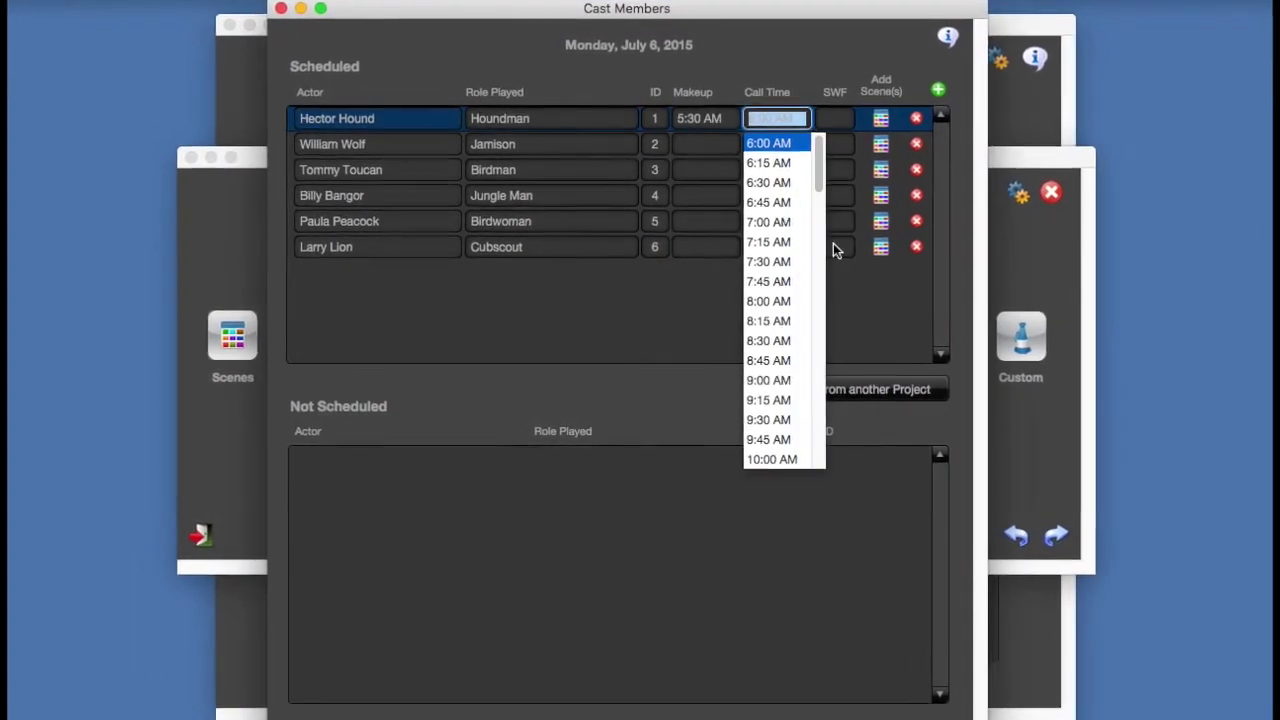
{"action": "left_click", "coordinate": [855, 349]}
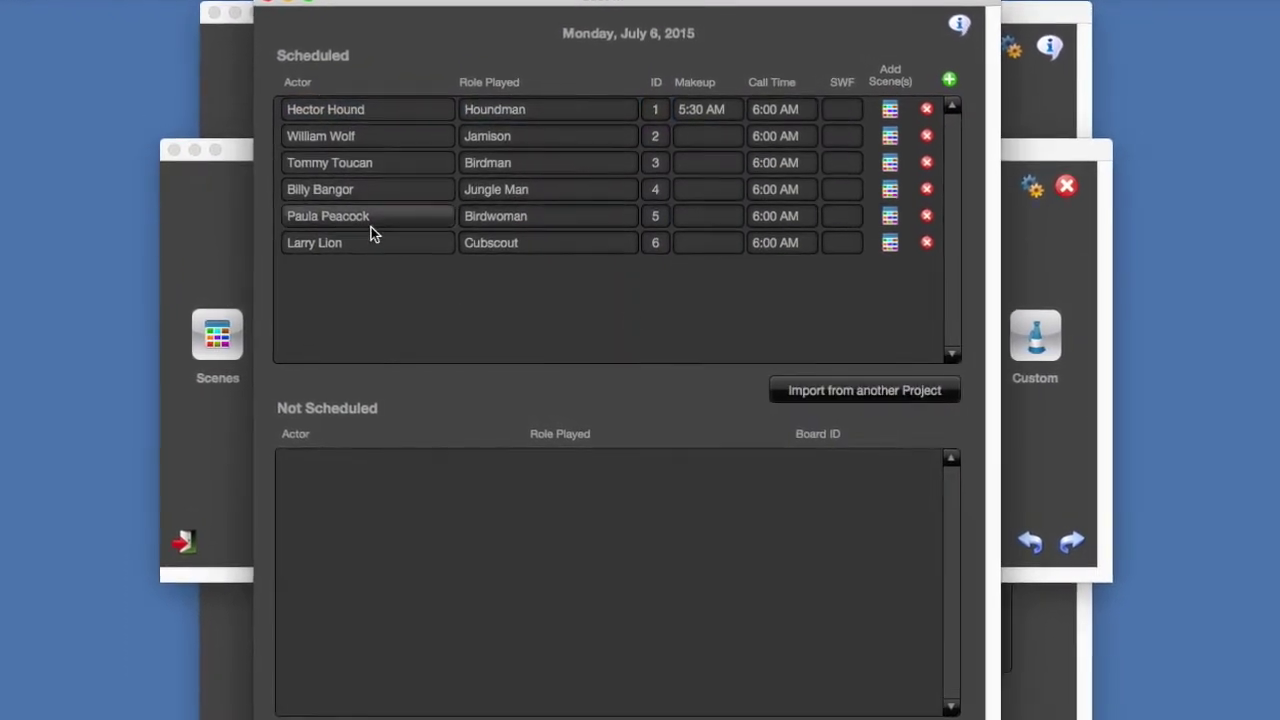
{"action": "double_click", "coordinate": [370, 222]}
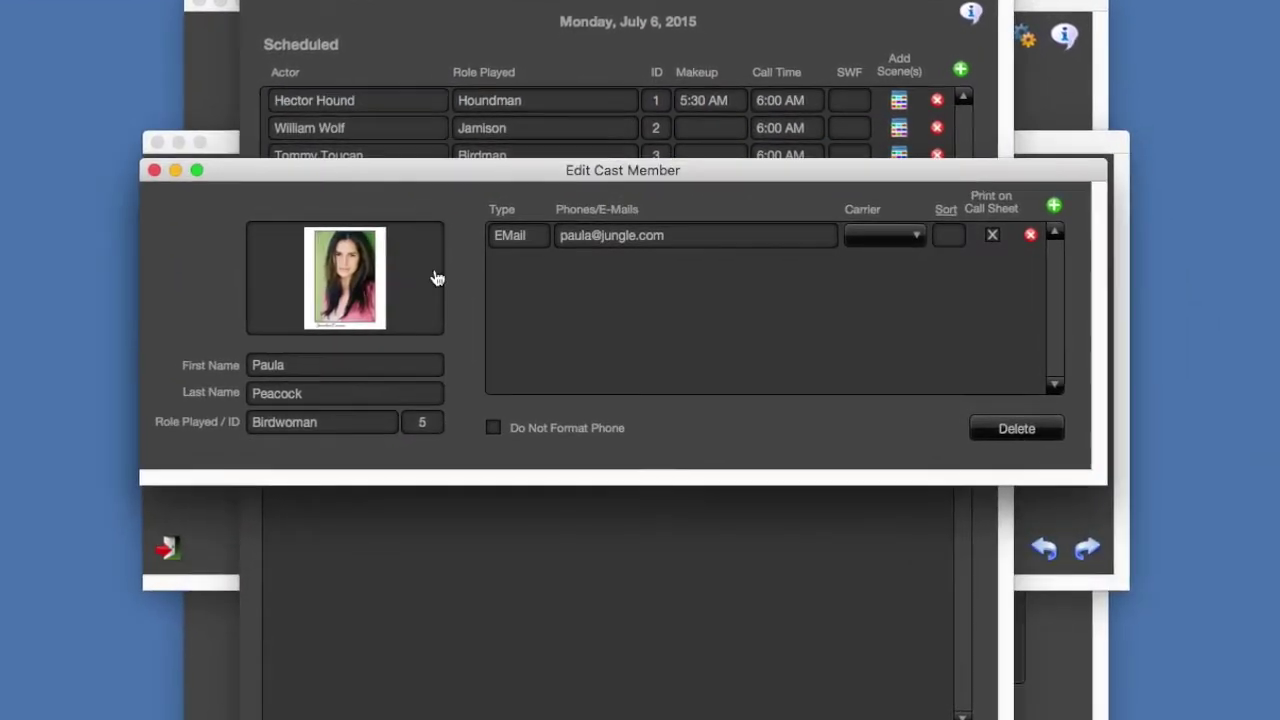
{"action": "left_click", "coordinate": [150, 168]}
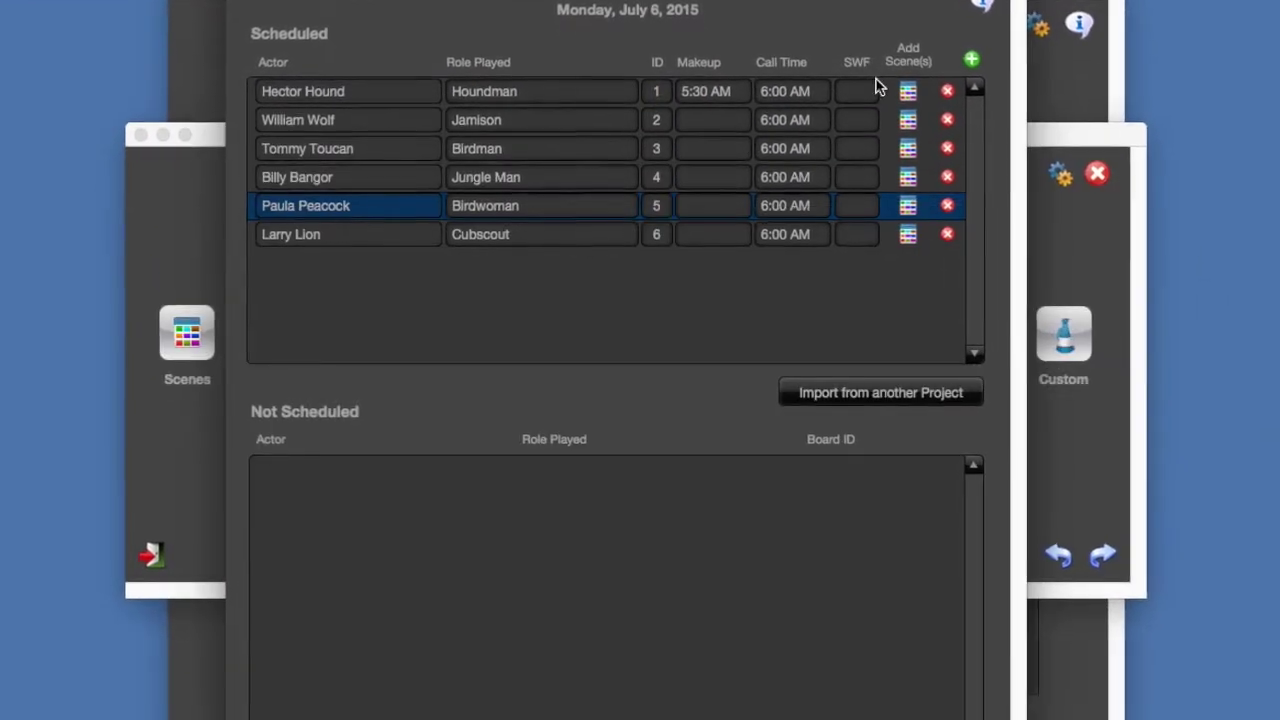
Step: Open the scene assignment for the cast member playing Houndman
{"action": "left_click", "coordinate": [910, 90]}
{"action": "left_click_drag", "start_coordinate": [951, 129], "coordinate": [714, 20]}
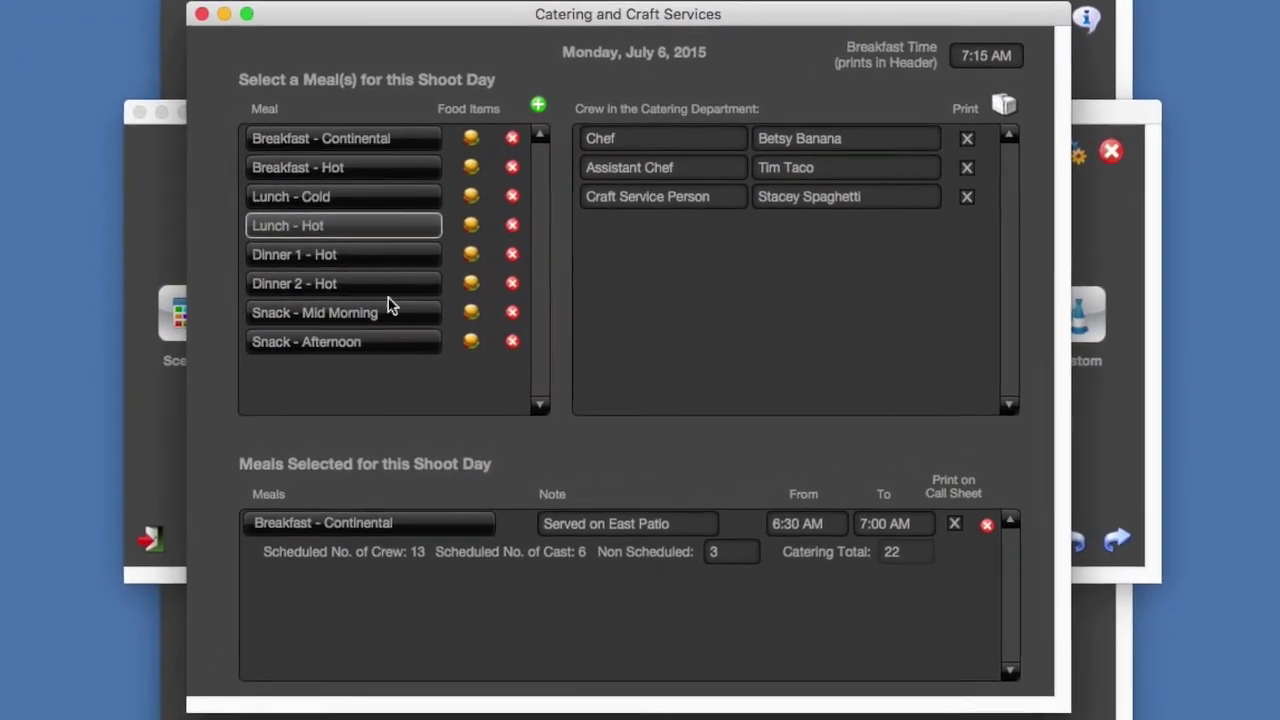
Step: Open the Breakfast - Continental meal selected for this shoot day in Catering and Craft Services
{"action": "double_click", "coordinate": [371, 517]}
{"action": "left_click_drag", "start_coordinate": [975, 360], "coordinate": [788, 115]}
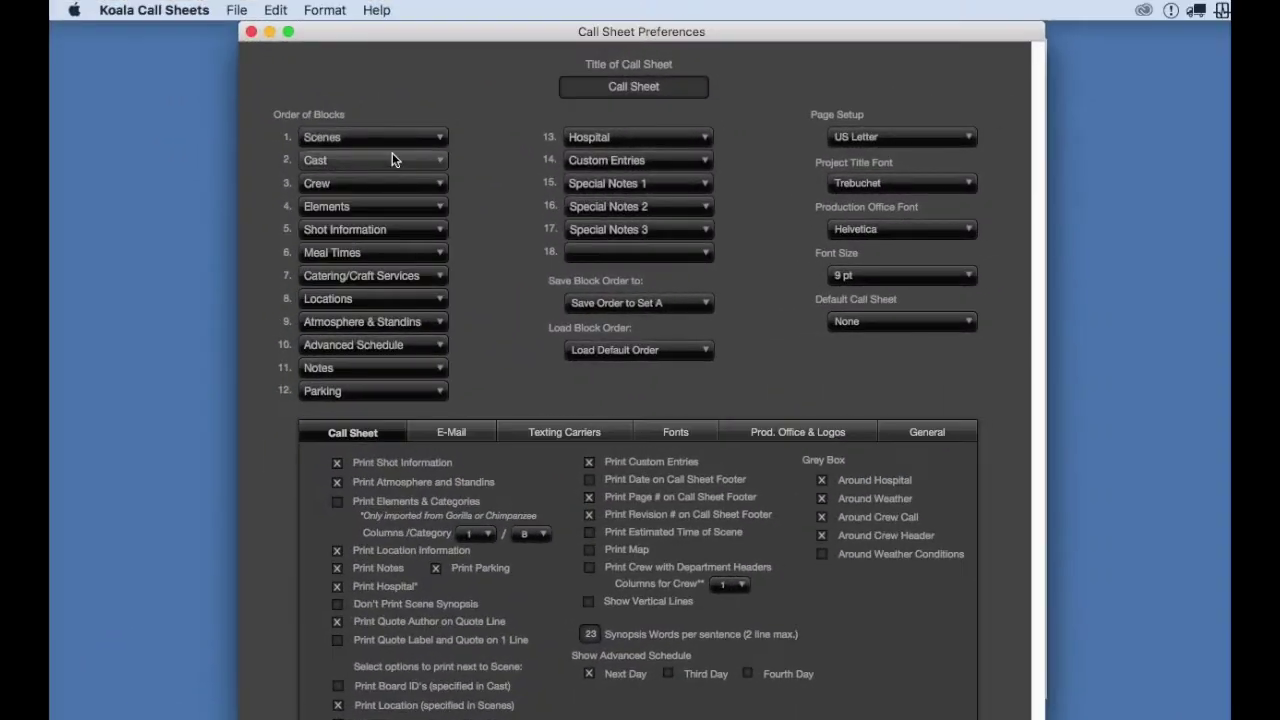
Step: Look at the available choices for the first call sheet block and for the page setup, keeping the existing settings
{"action": "left_click", "coordinate": [380, 140]}
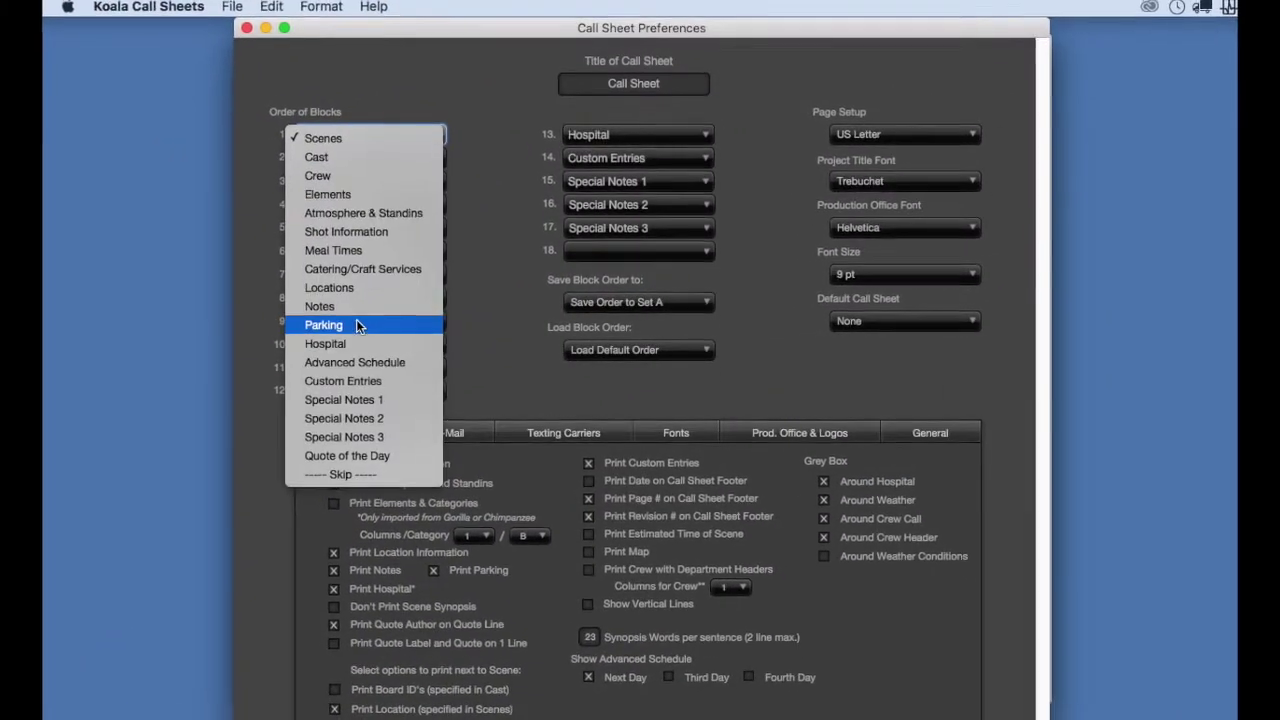
{"action": "key", "text": "Escape"}
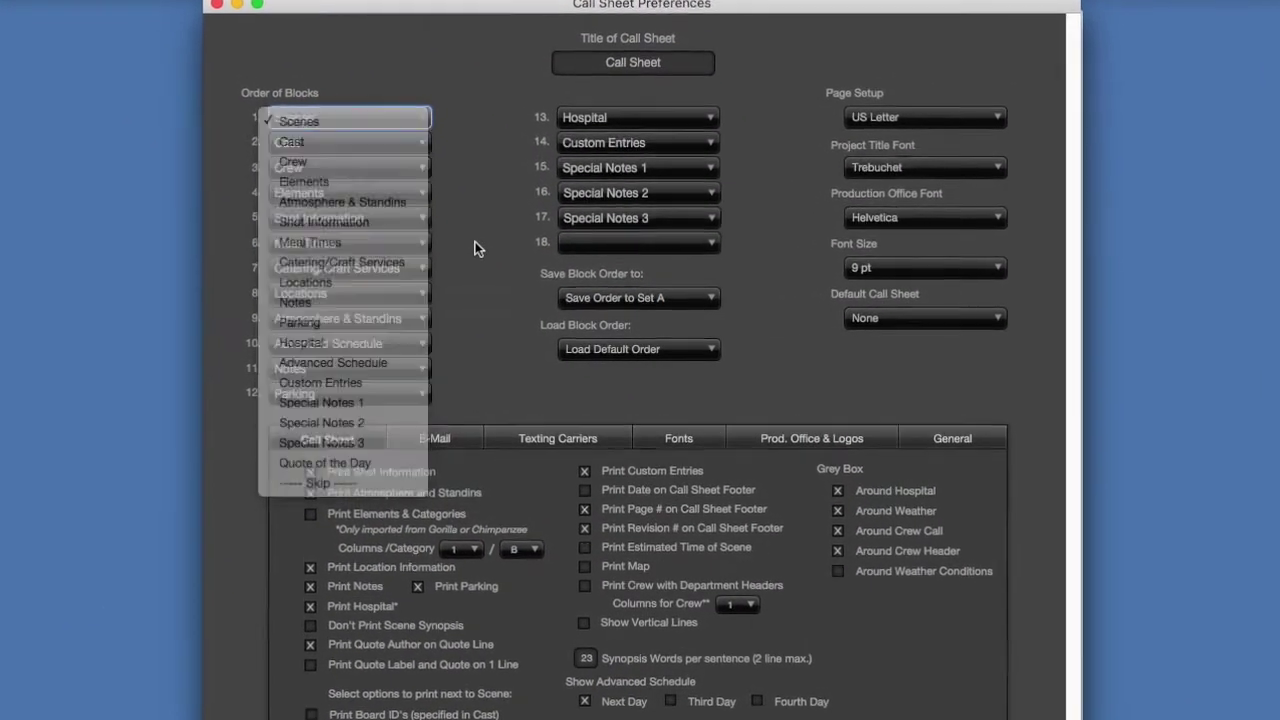
{"action": "left_click", "coordinate": [867, 132]}
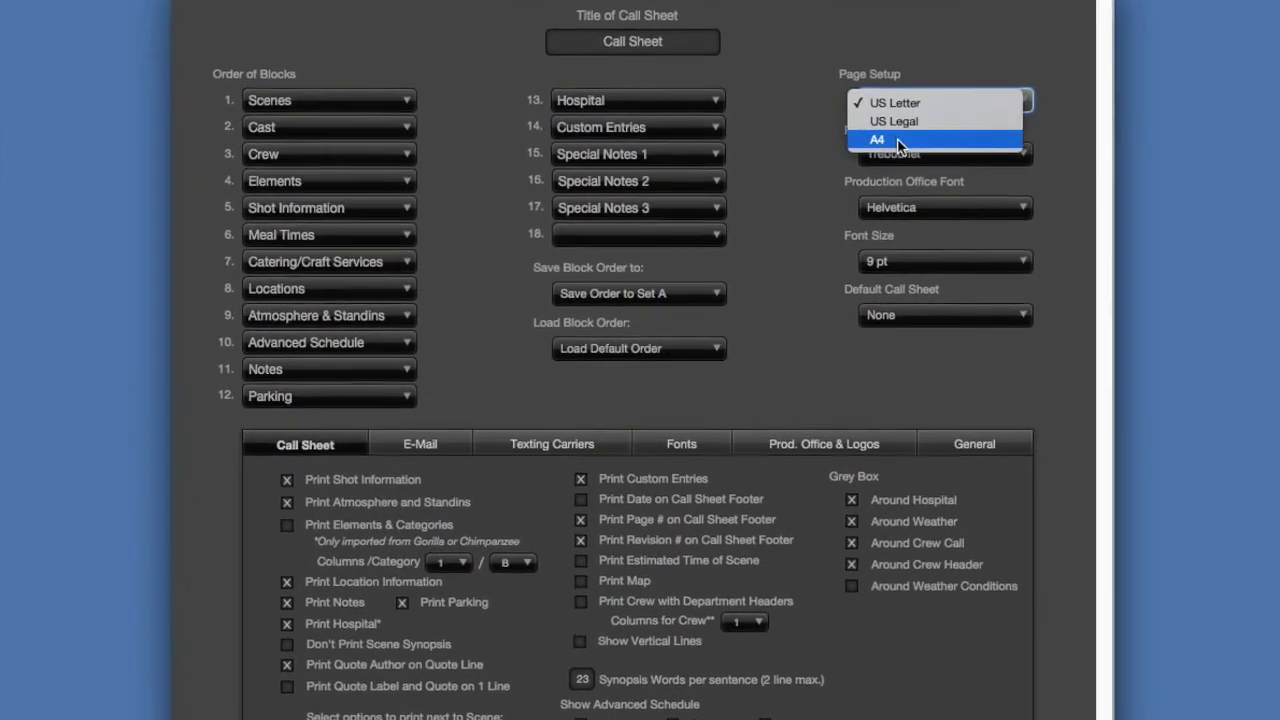
{"action": "left_click", "coordinate": [777, 208]}
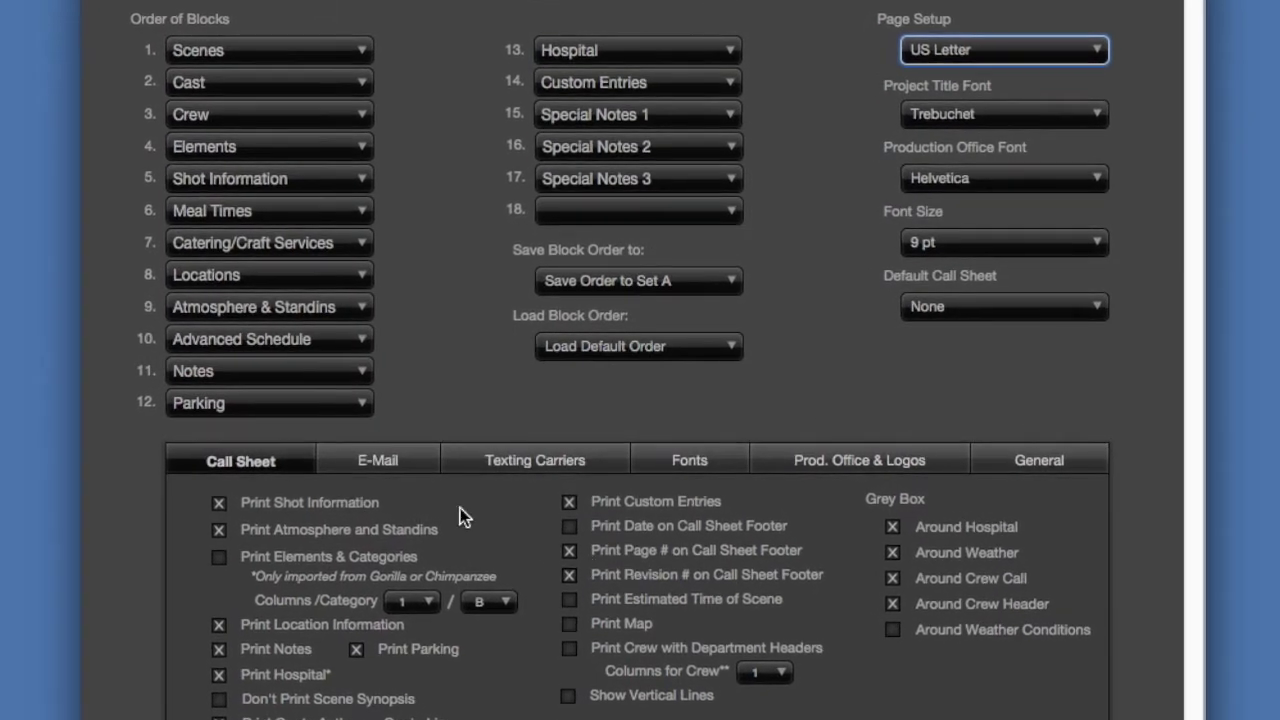
Step: Review the e-mail settings and the production office and logo settings in the call sheet preferences
{"action": "left_click", "coordinate": [397, 464]}
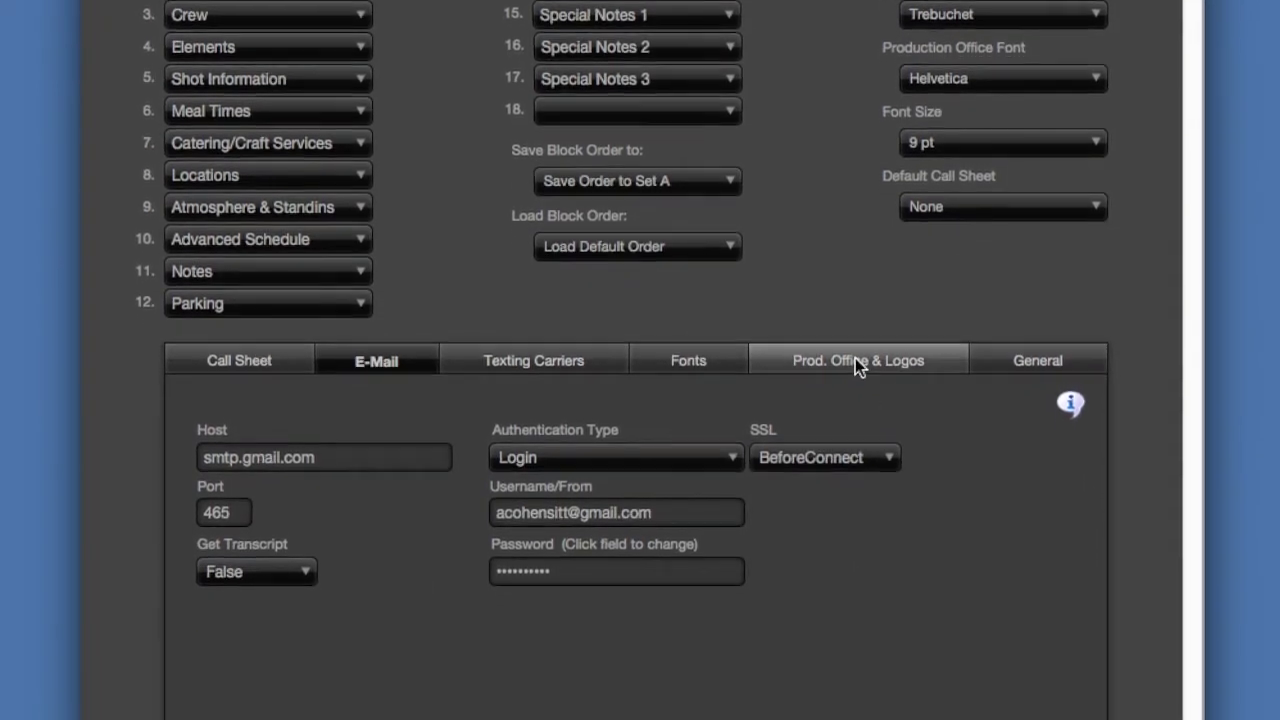
{"action": "left_click", "coordinate": [855, 386]}
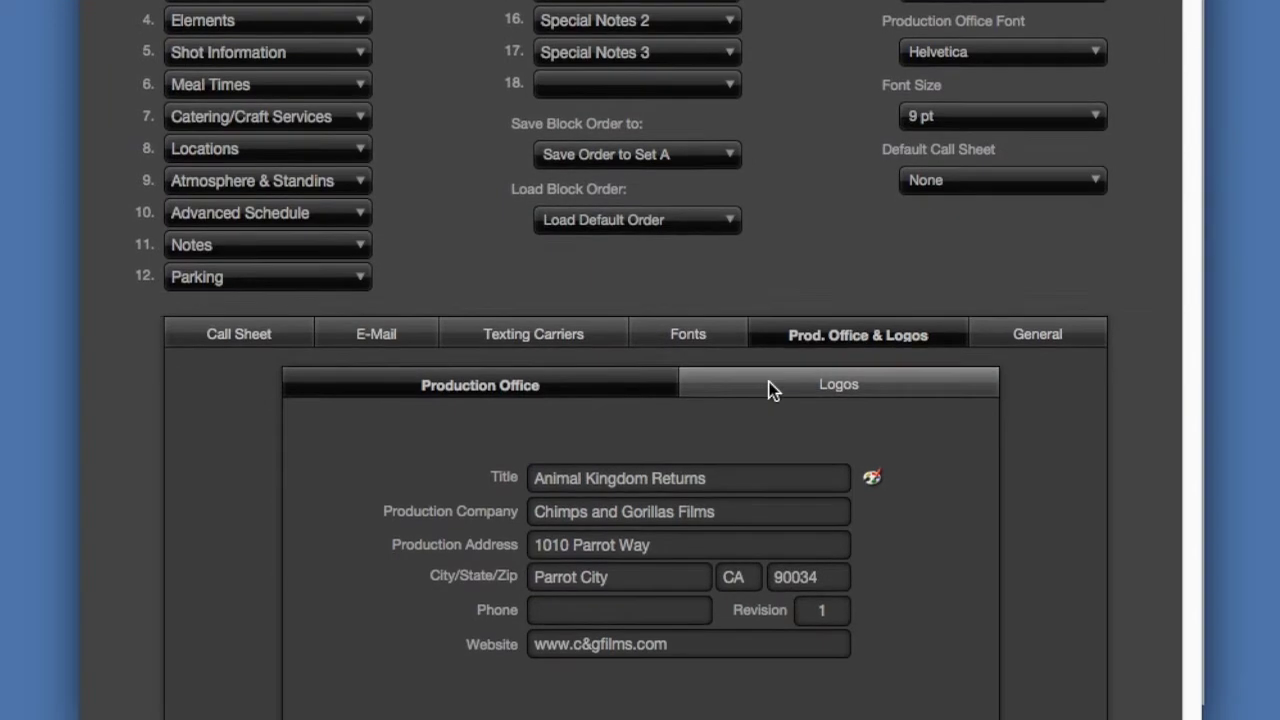
{"action": "left_click", "coordinate": [736, 384]}
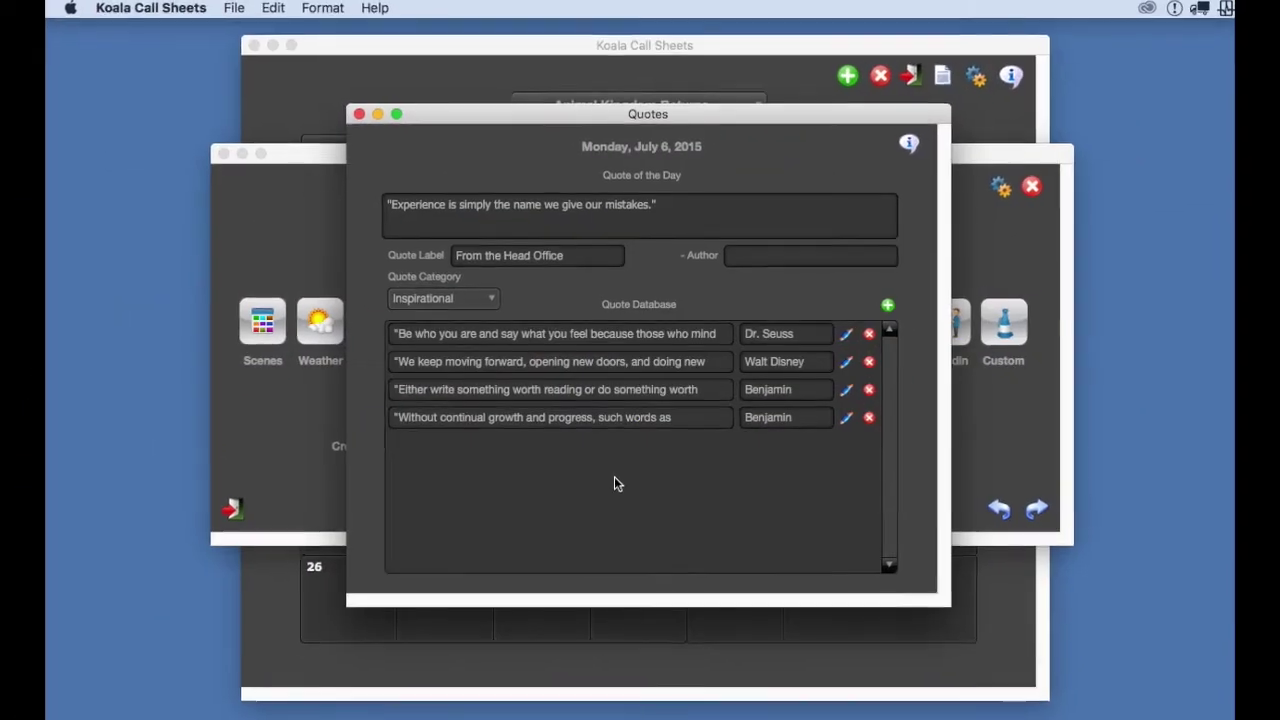
Step: Browse the quote database by the Motivational and Trust categories and start adding a quote
{"action": "left_click", "coordinate": [422, 295]}
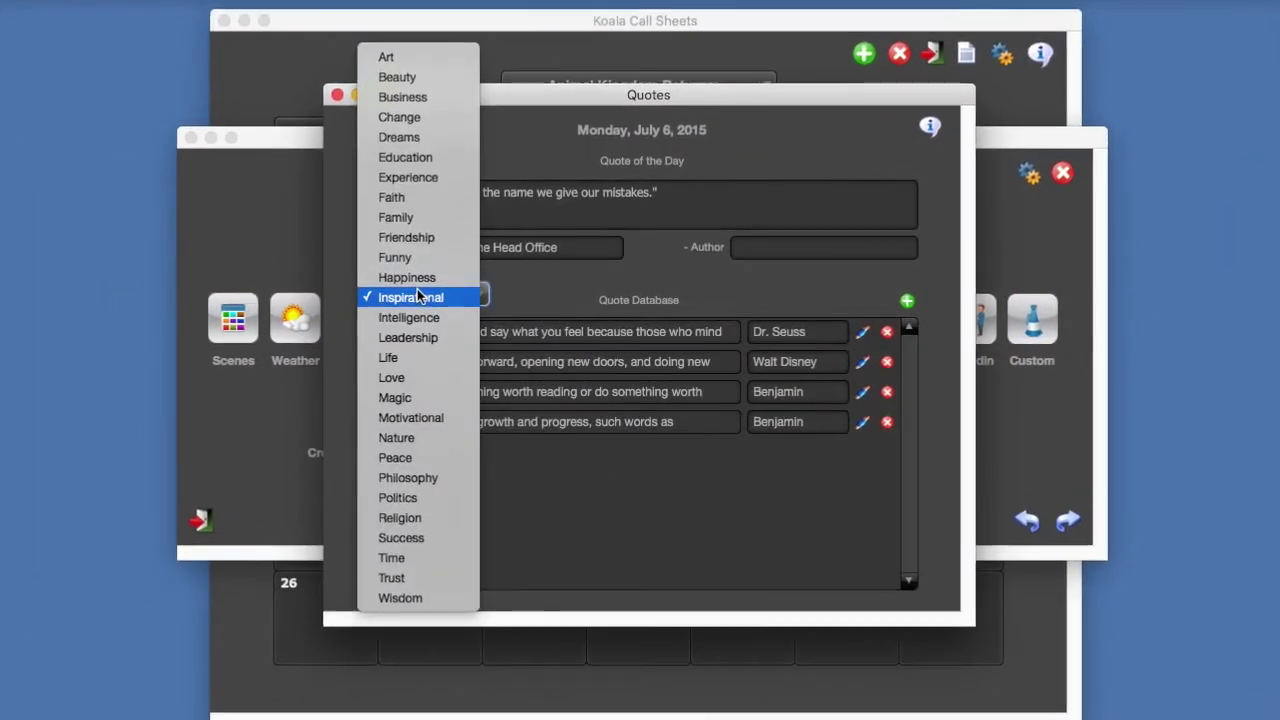
{"action": "left_click", "coordinate": [380, 424]}
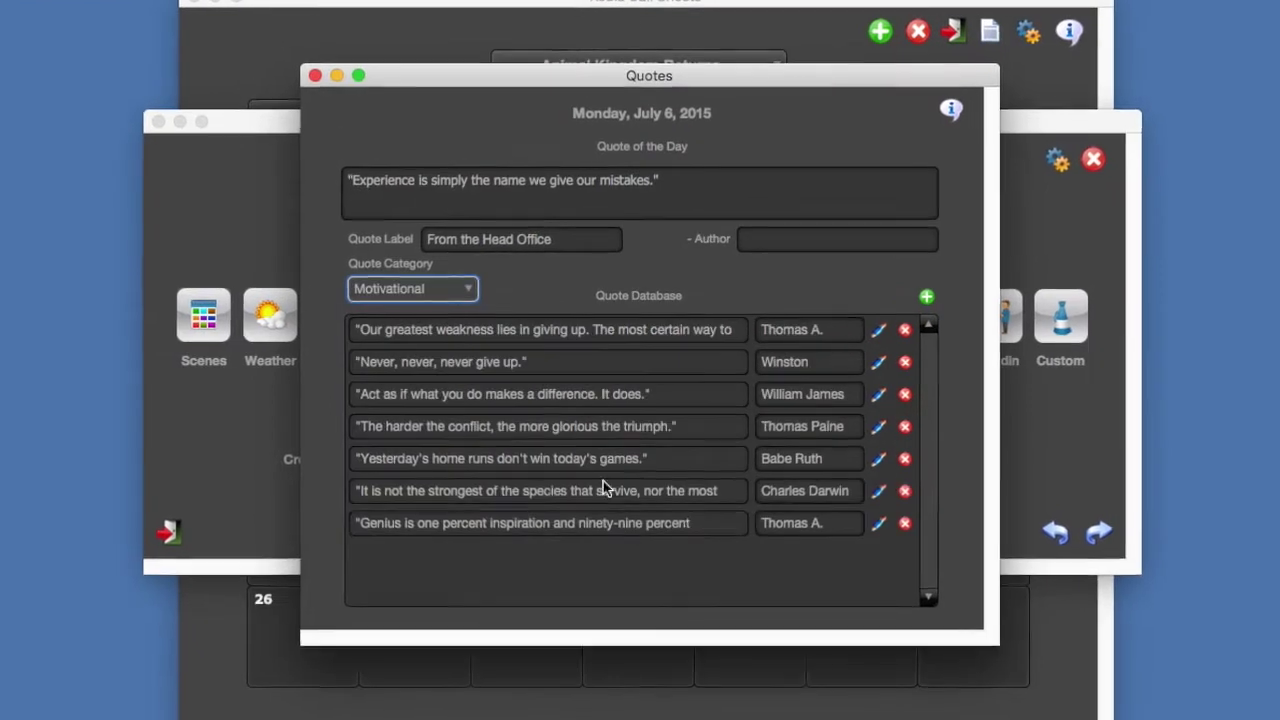
{"action": "left_click", "coordinate": [420, 290]}
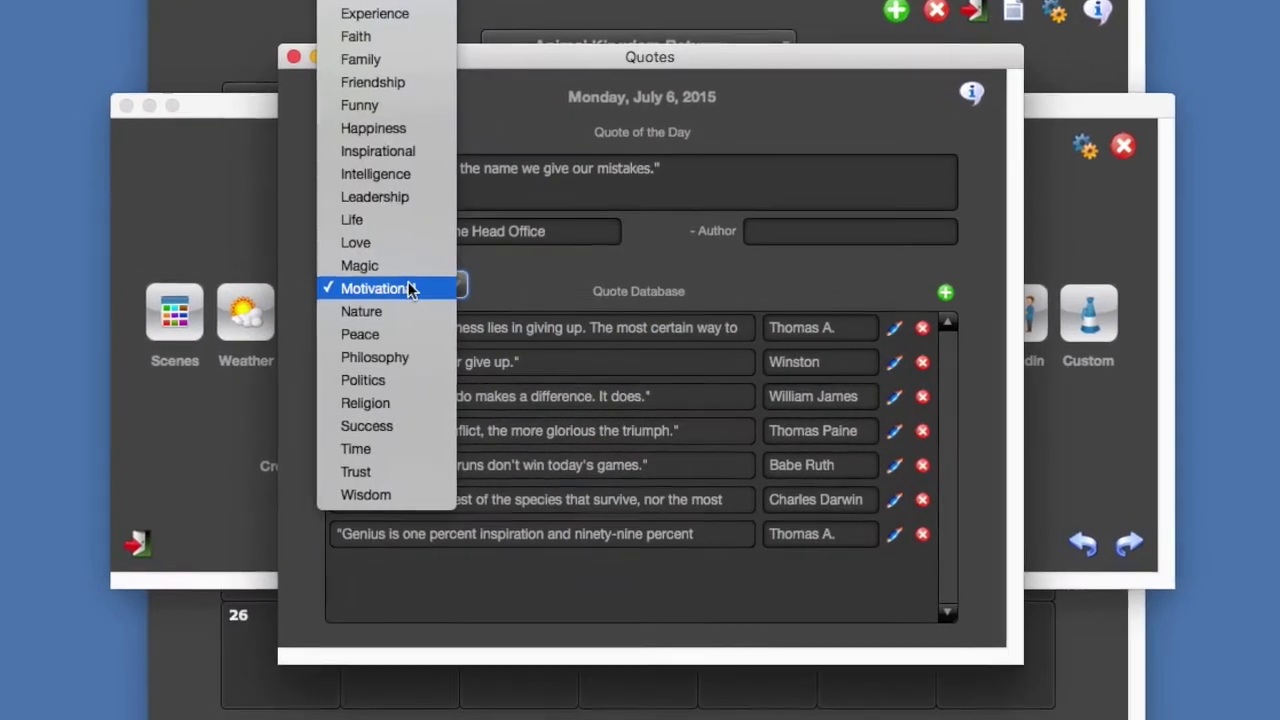
{"action": "key", "text": "Escape"}
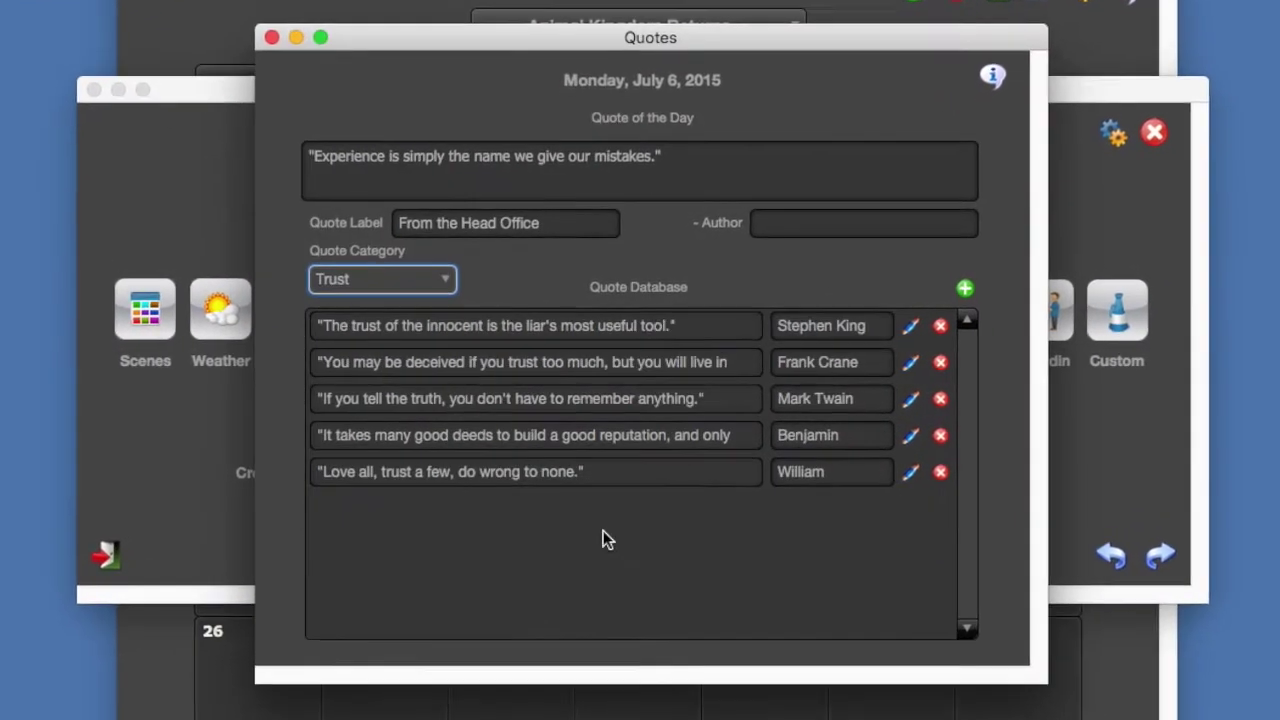
{"action": "left_click", "coordinate": [979, 285]}
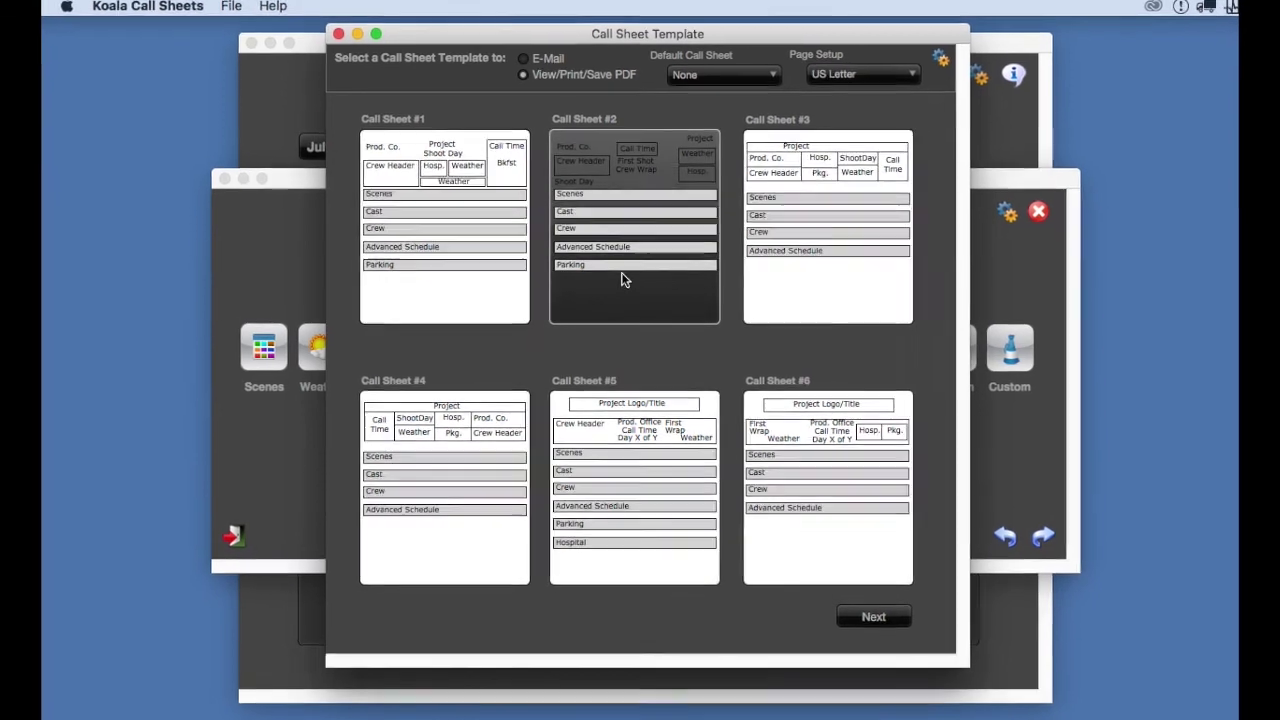
Step: Advance from the call sheet template selection and start exporting the shoot day's call sheet
{"action": "left_click", "coordinate": [887, 631]}
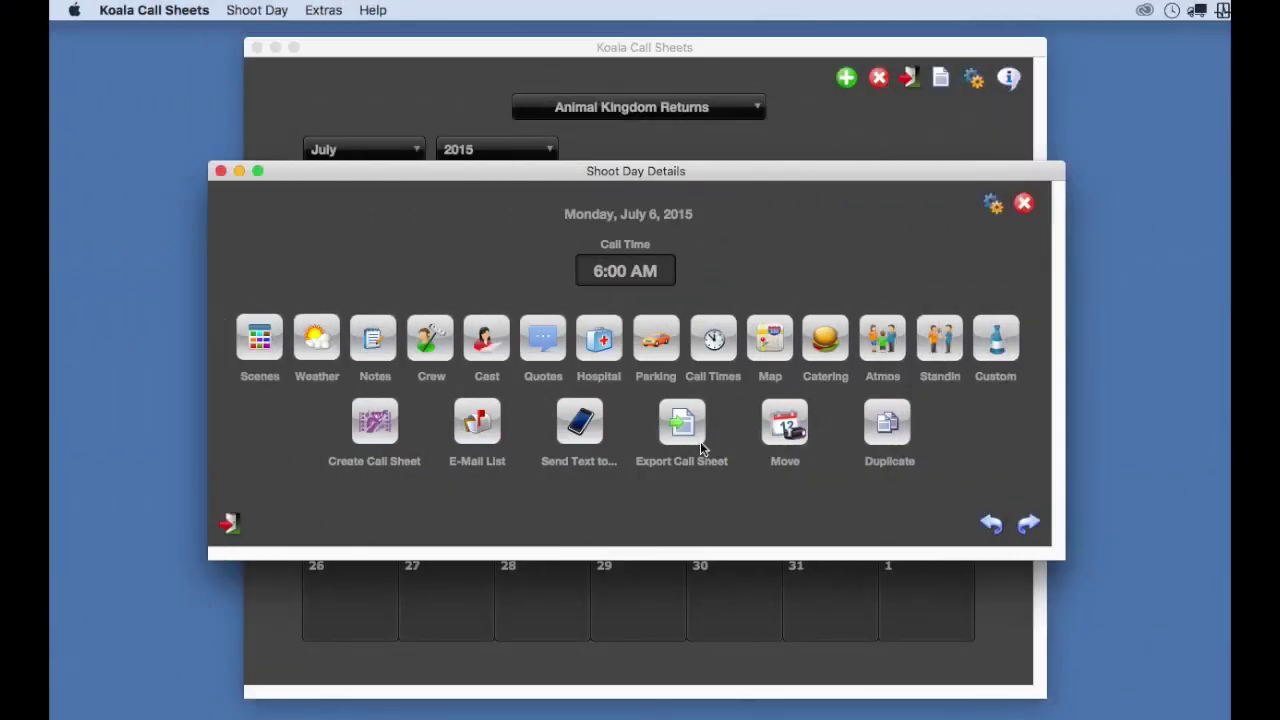
{"action": "left_click", "coordinate": [683, 424]}
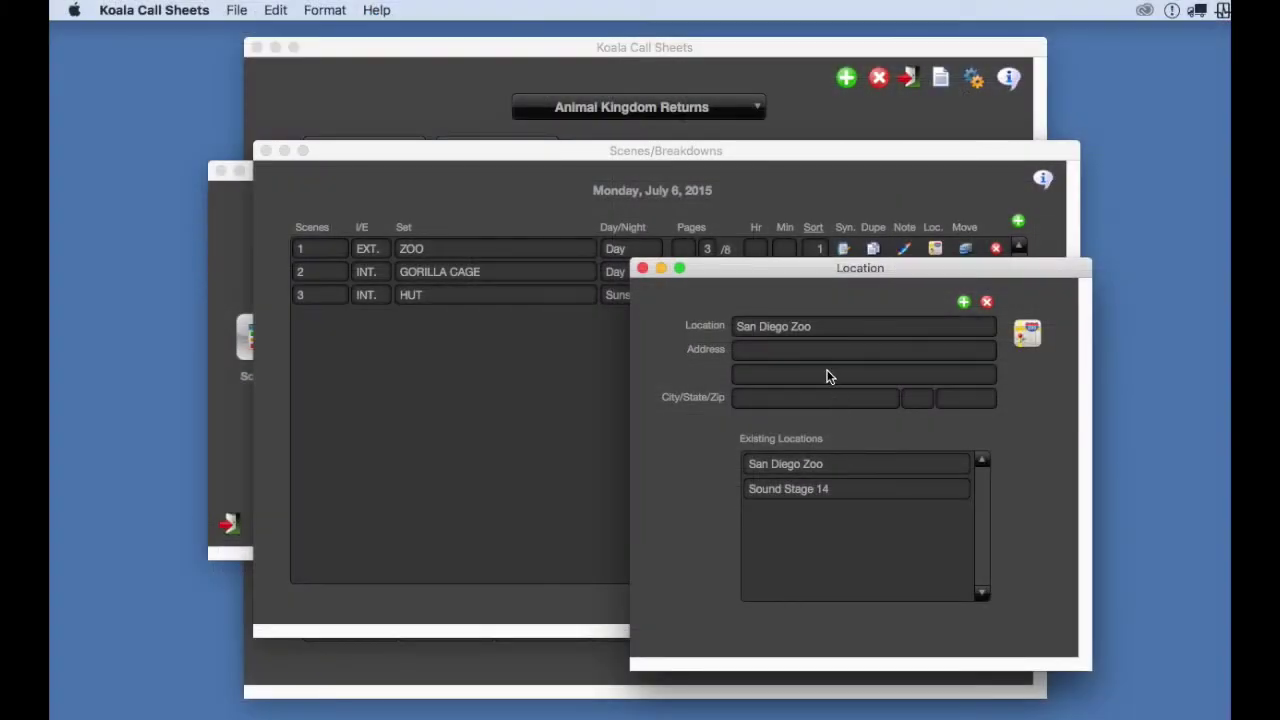
Step: Close the San Diego Zoo location and the scene breakdown to return to the shoot day details
{"action": "left_click", "coordinate": [642, 269]}
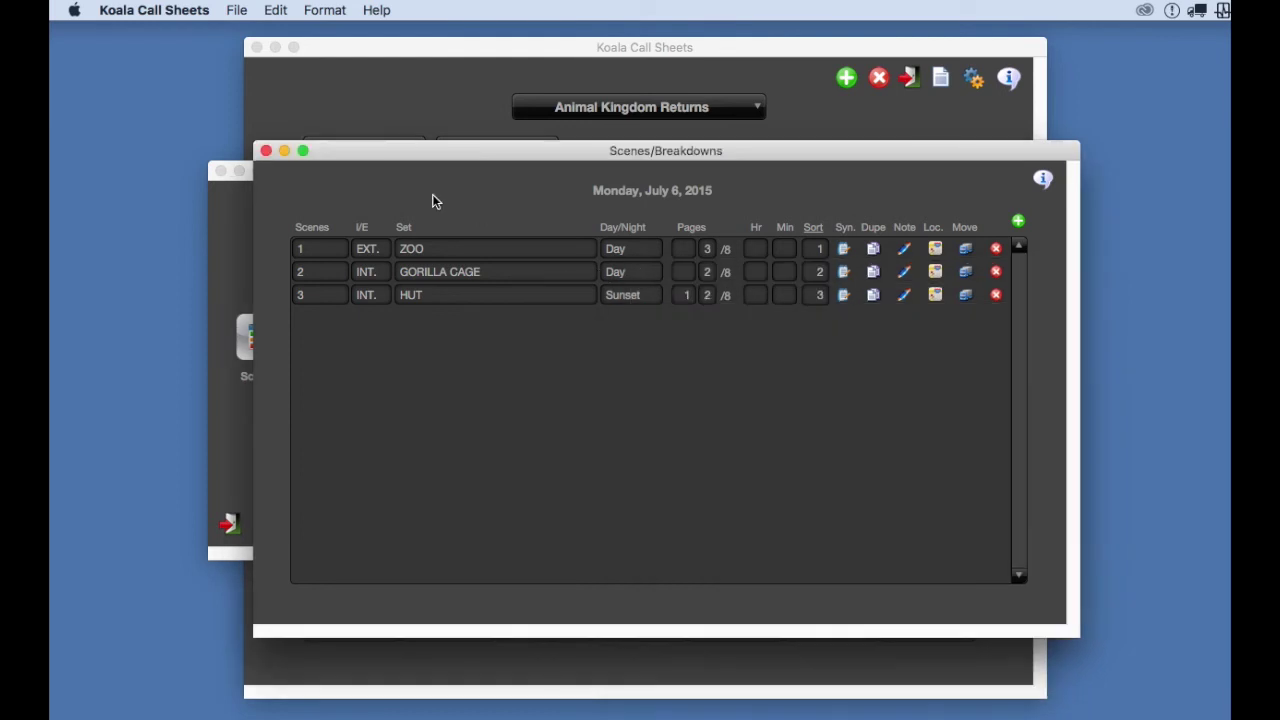
{"action": "left_click", "coordinate": [266, 151]}
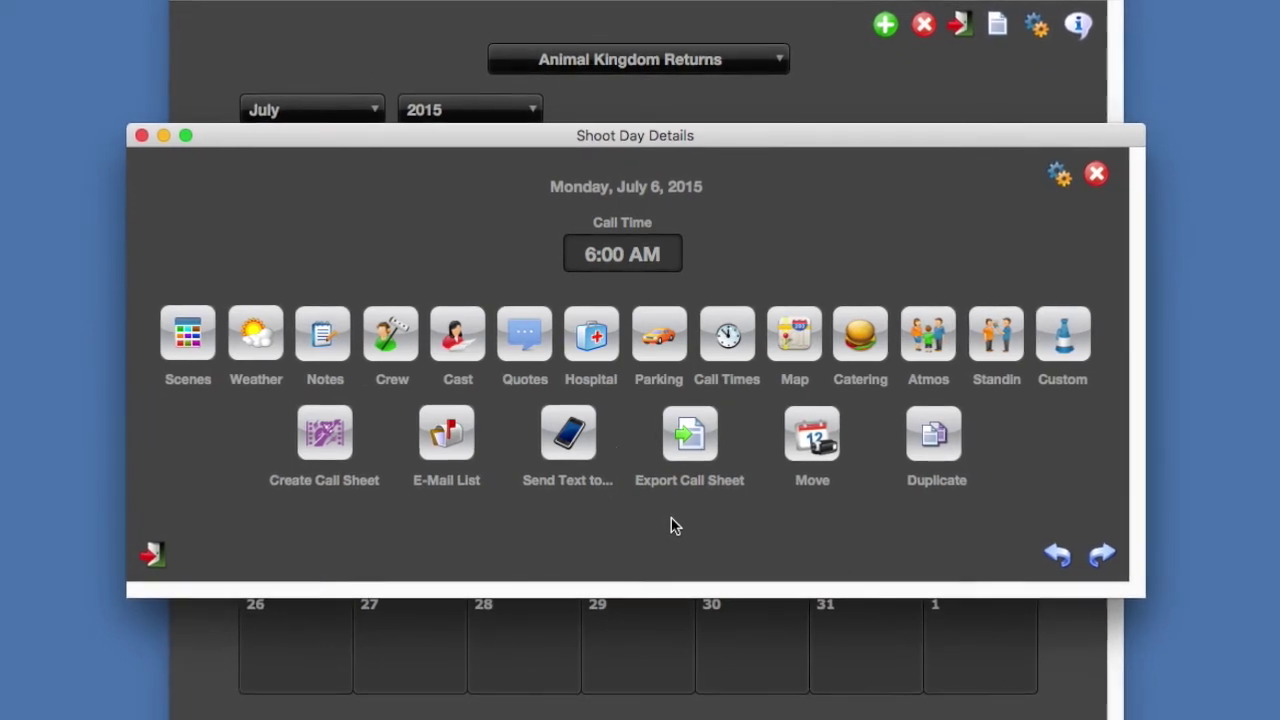
Step: Open the list of training videos and reposition its window
{"action": "left_click", "coordinate": [250, 2]}
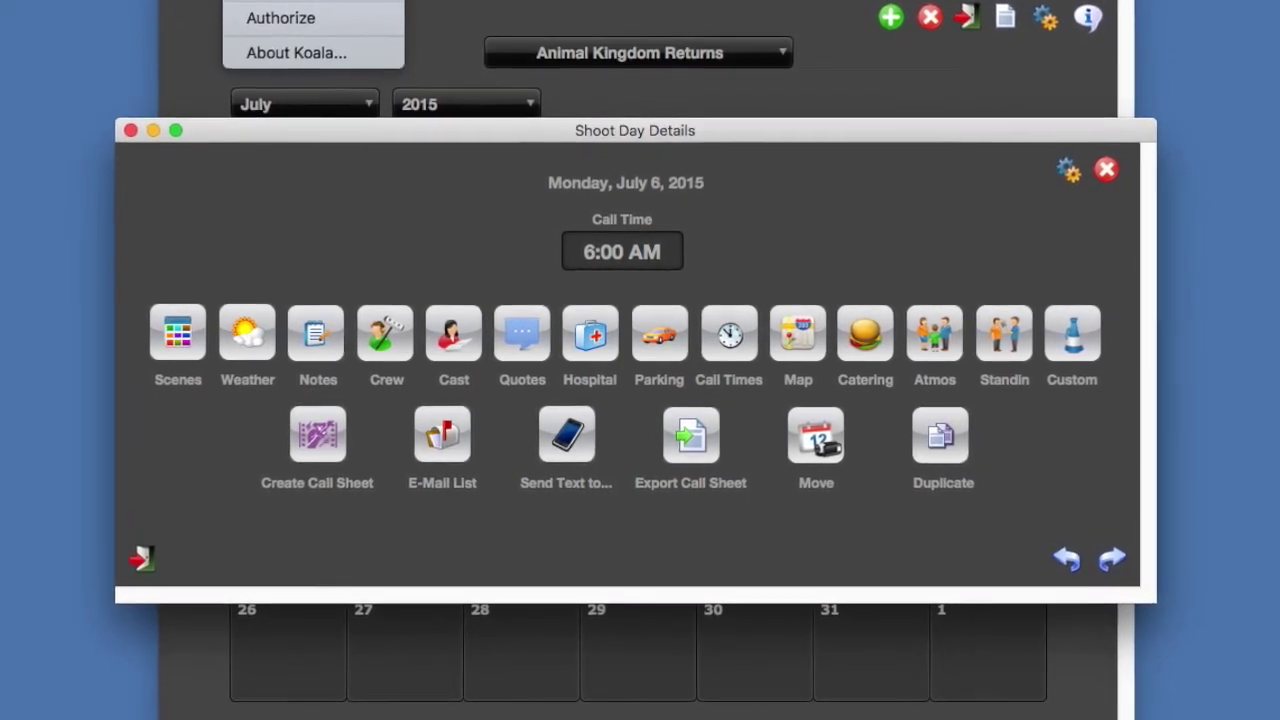
{"action": "left_click", "coordinate": [659, 16]}
{"action": "left_click_drag", "start_coordinate": [889, 31], "coordinate": [741, 36]}
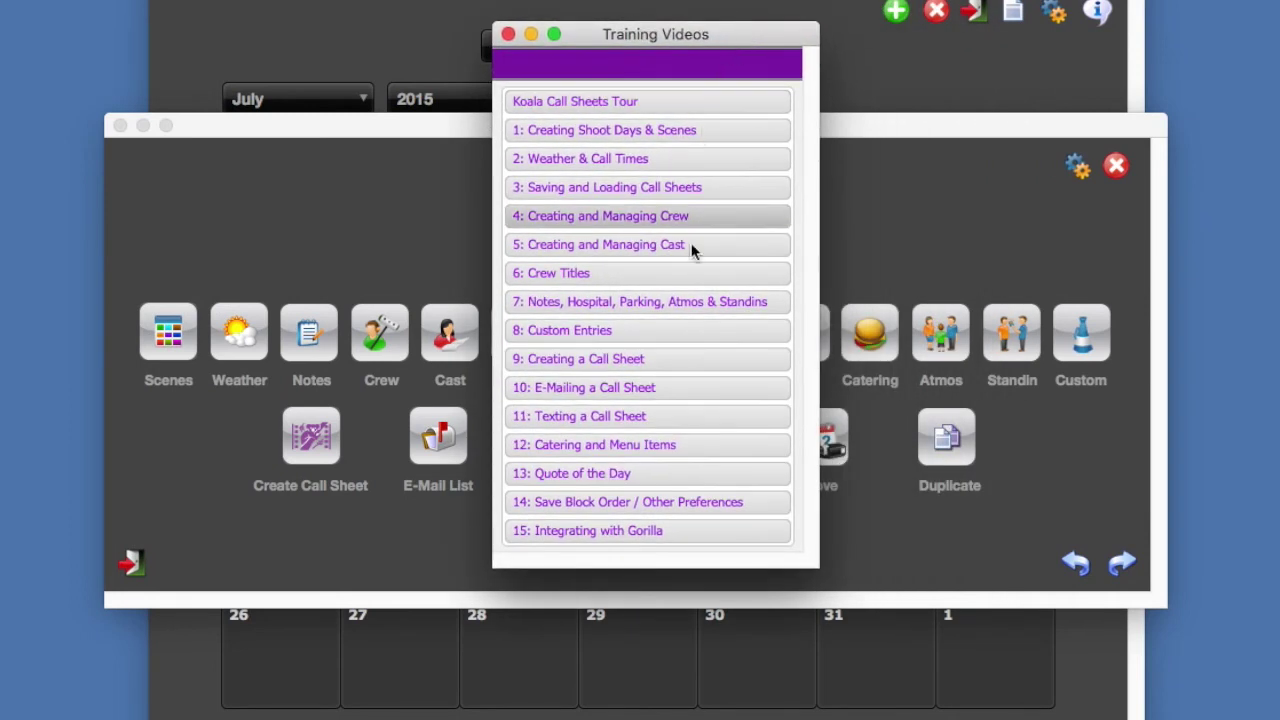